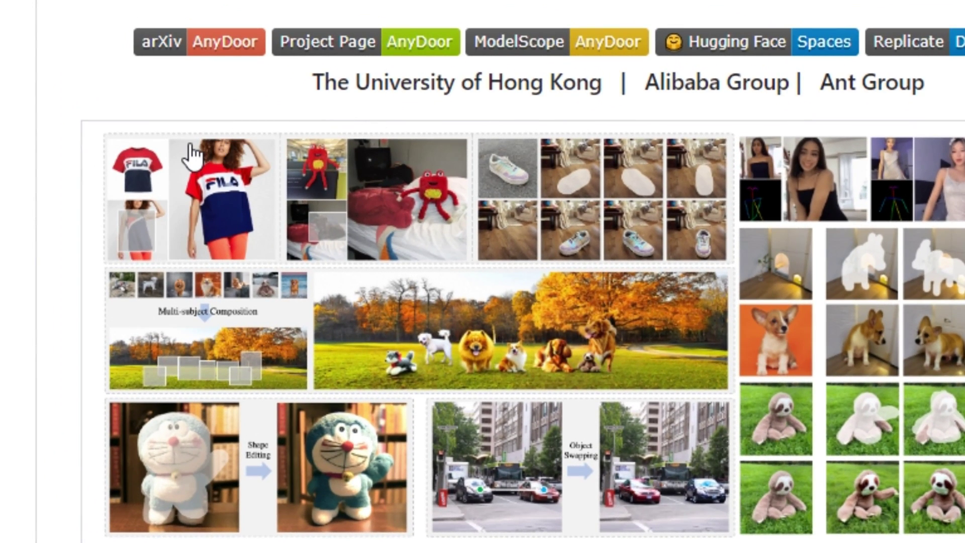
Look through the AnyDoor README down to Download Checkpoints and switch to the AnyDoor Online Hugging Face space
scroll(192, 156, "down", 2)
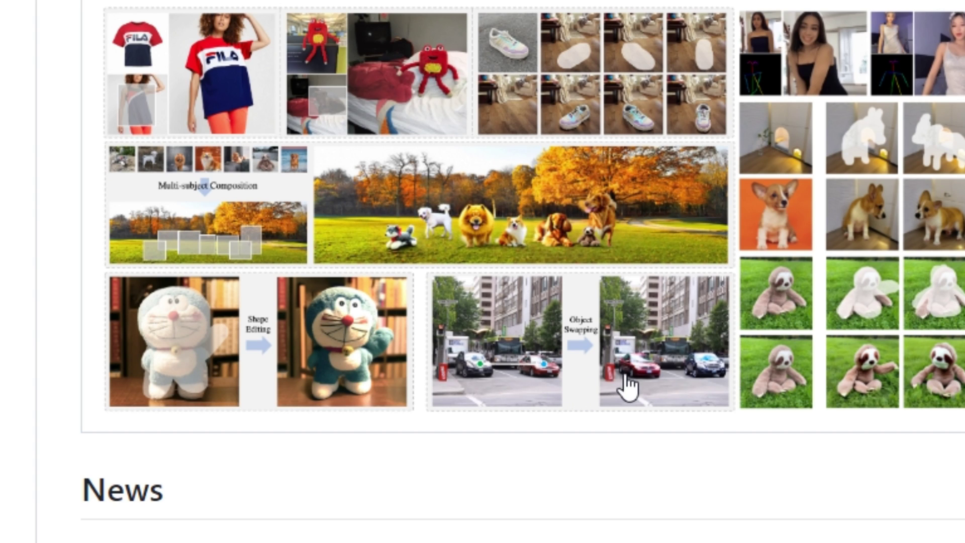
scroll(628, 382, "down", 5)
scroll(256, 332, "down", 10)
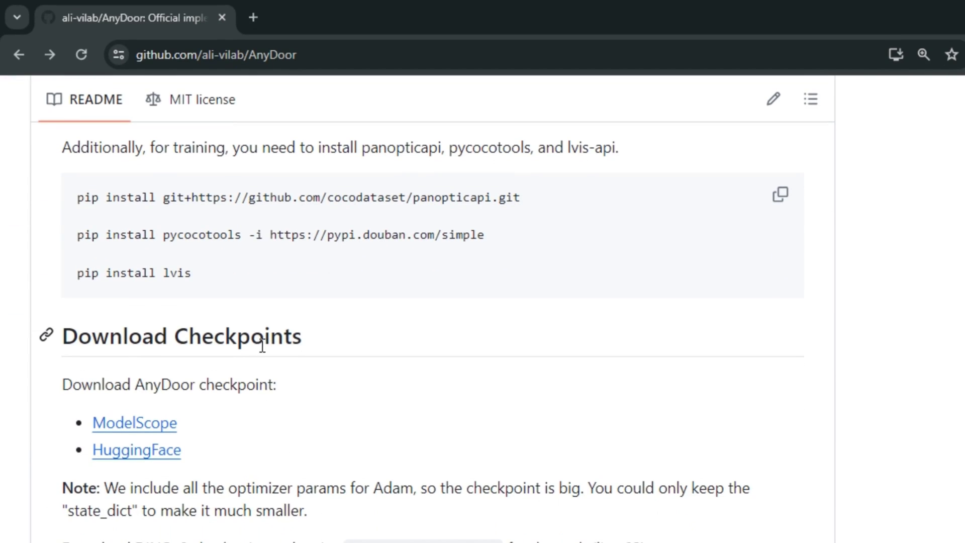
scroll(271, 357, "down", 2)
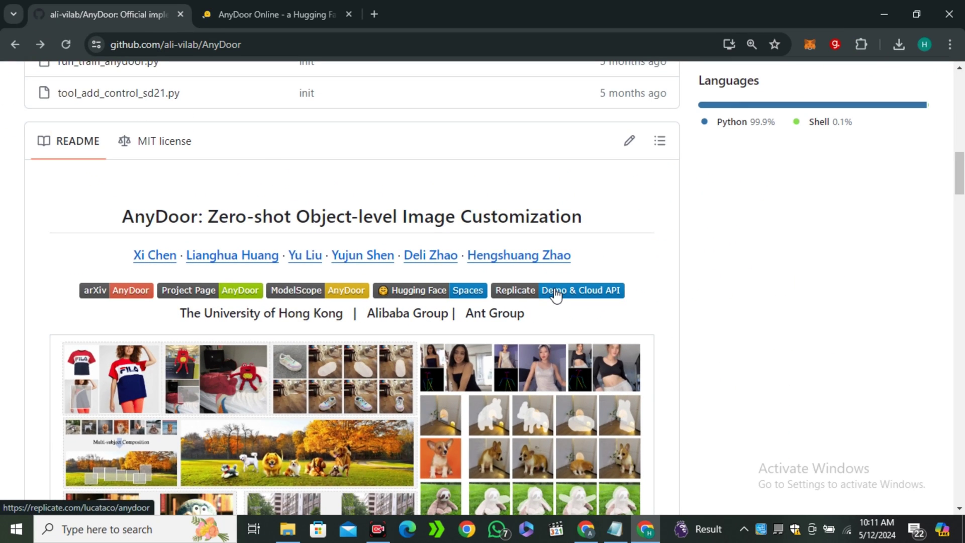
left_click(251, 14)
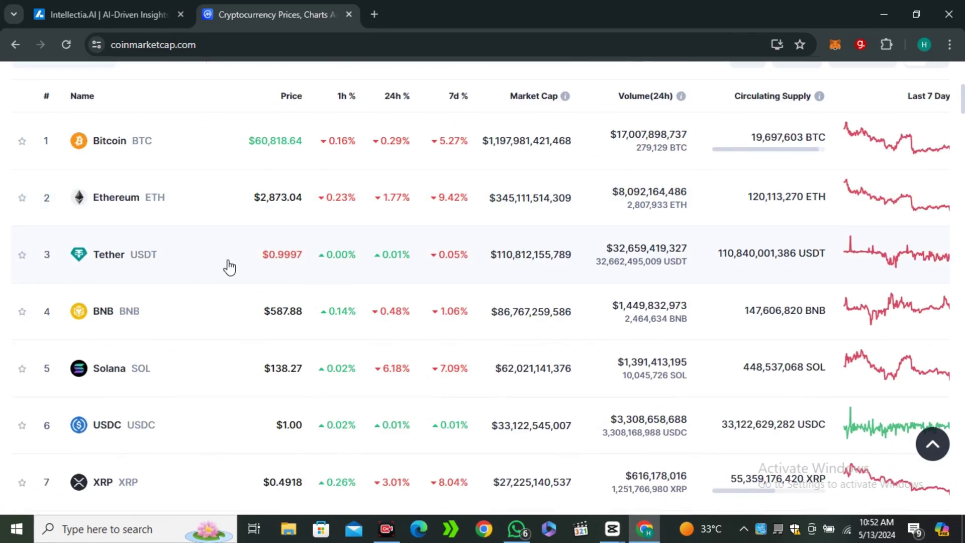
Open the Hooked Protocol page on CoinMarketCap and look through its price chart and markets list
scroll(226, 266, "up", 5)
left_click(90, 362)
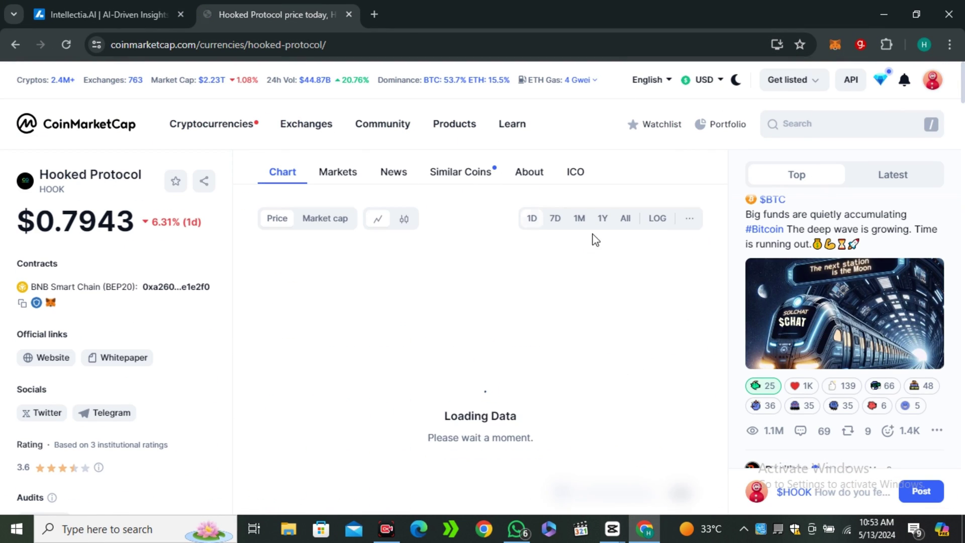
scroll(410, 335, "down", 6)
scroll(410, 336, "down", 3)
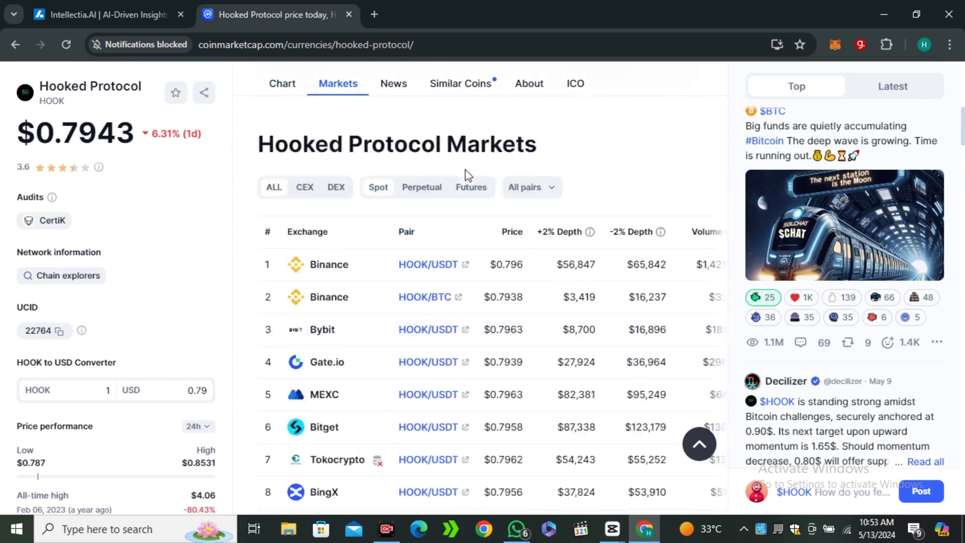
scroll(465, 172, "up", 10)
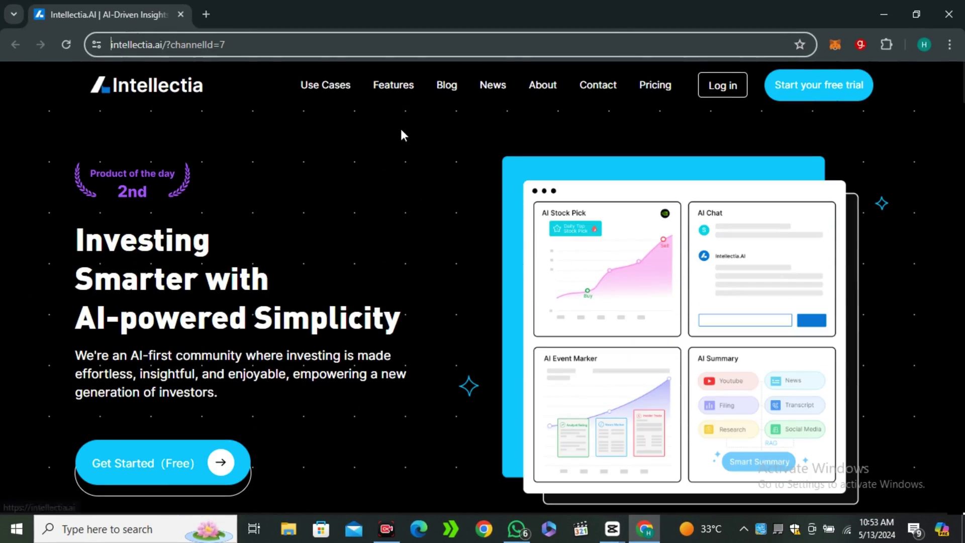
Look over the Intellectia homepage's features and statistics and open the login page
scroll(899, 196, "down", 5)
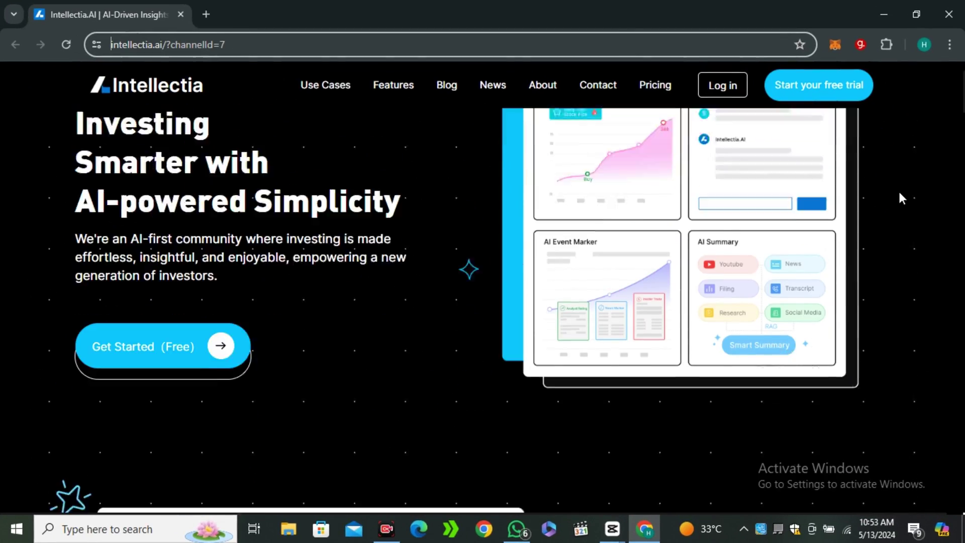
scroll(560, 370, "down", 5)
scroll(496, 375, "down", 6)
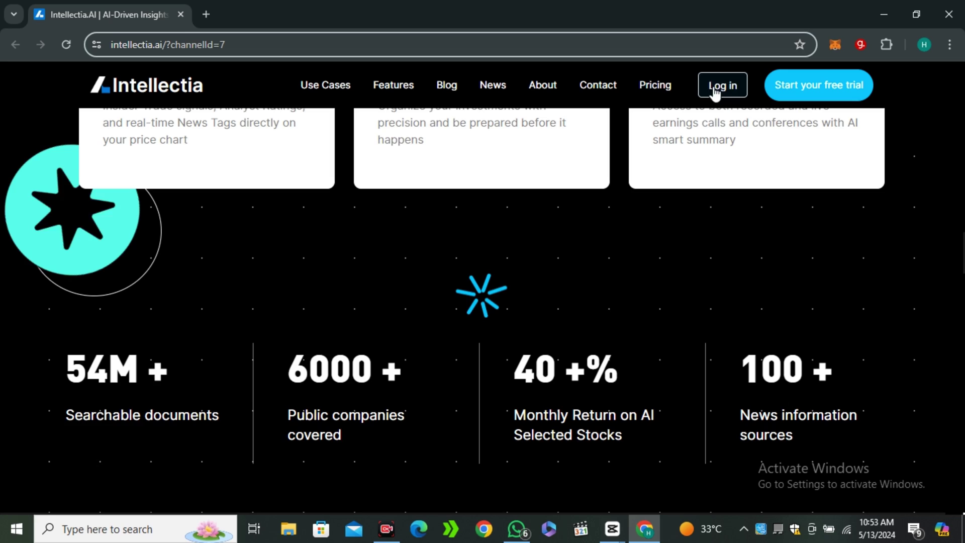
left_click(718, 86)
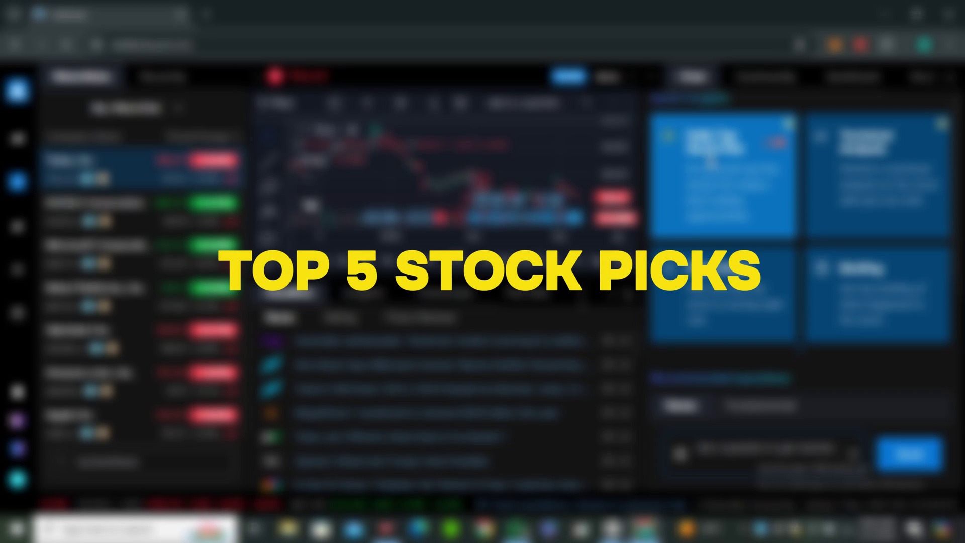
Request the Daily Top Stock Pick quick insight in the chat and read through the recommended stocks
left_click(710, 161)
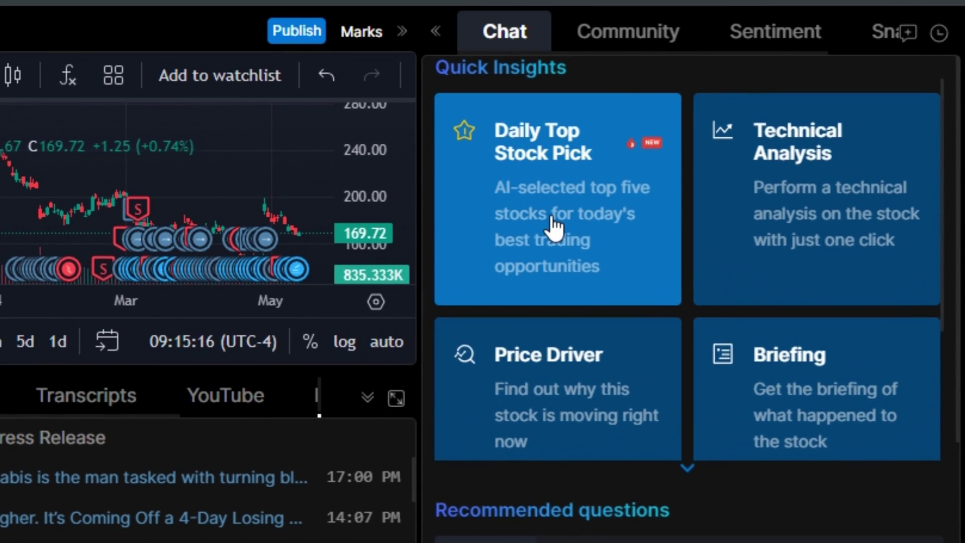
left_click(724, 191)
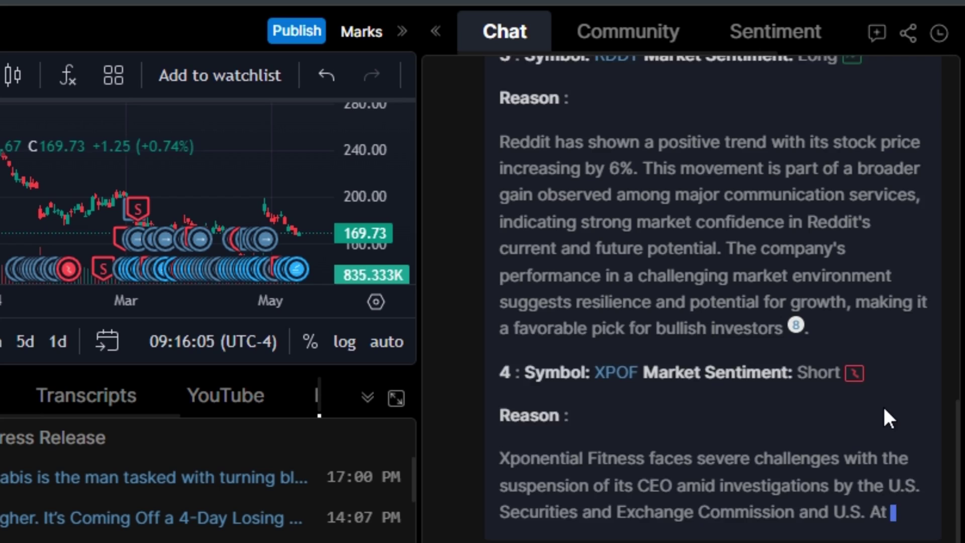
scroll(689, 345, "up", 15)
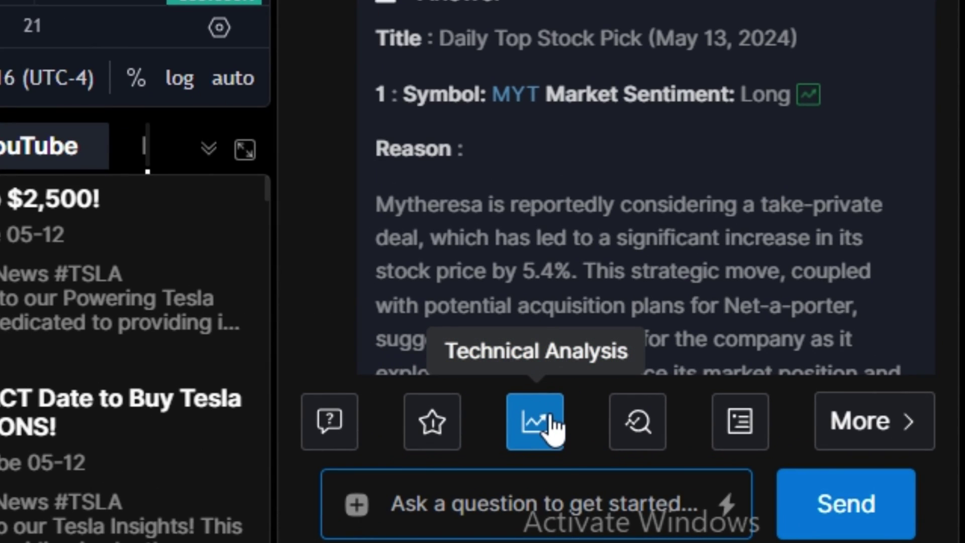
left_click(762, 421)
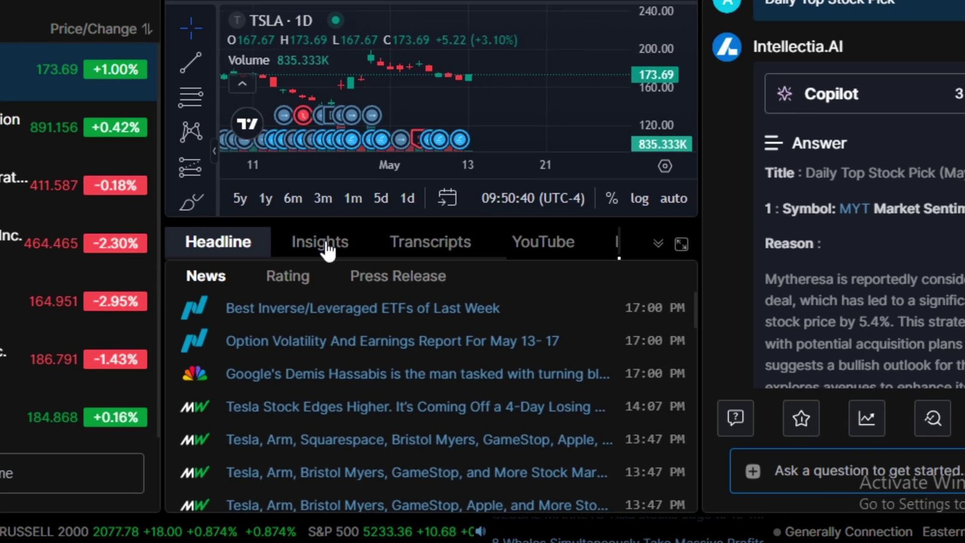
Browse the Tesla news headlines and the analysis articles under Insights
scroll(377, 351, "down", 1)
mouse_move(378, 350)
scroll(352, 346, "down", 5)
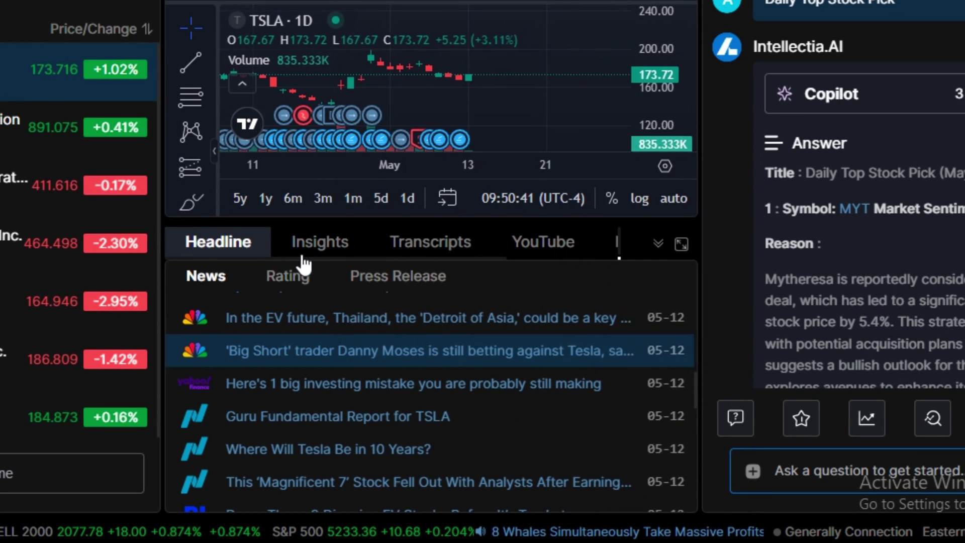
left_click(317, 244)
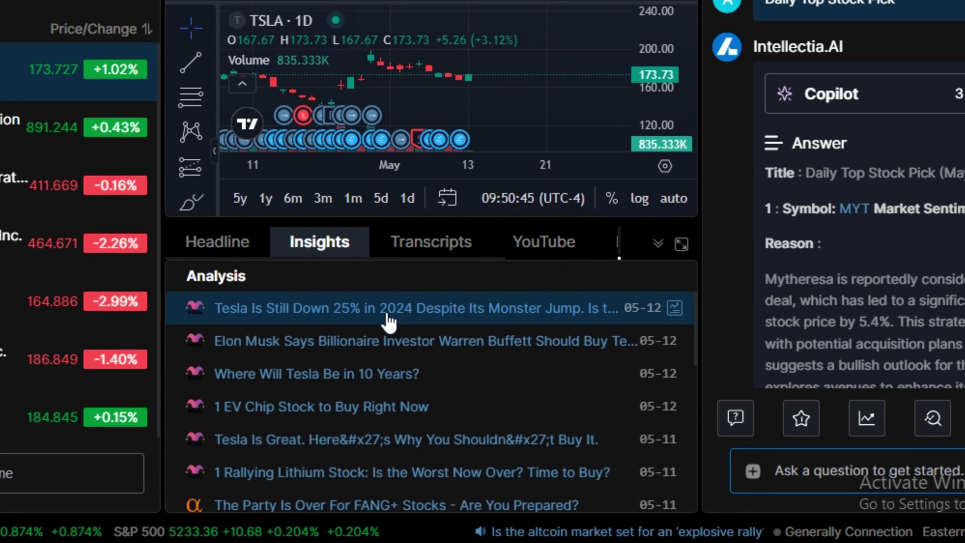
scroll(371, 437, "down", 3)
scroll(371, 440, "down", 10)
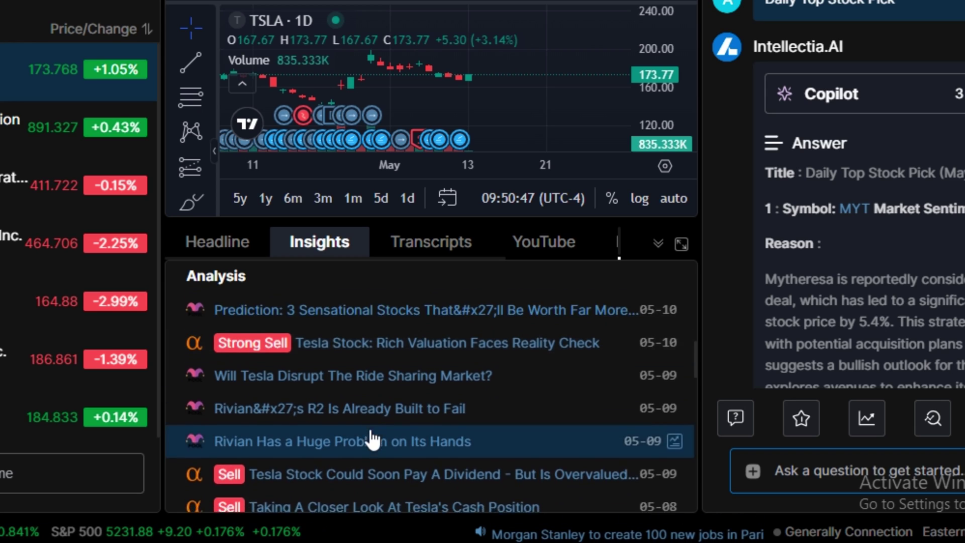
Check the Tesla transcripts and YouTube videos and return to the insights
left_click(442, 243)
left_click(525, 242)
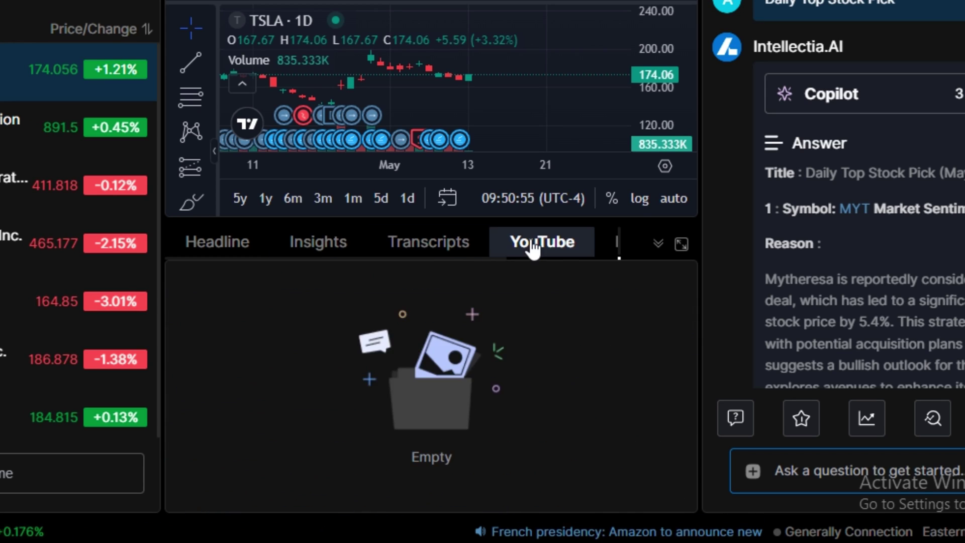
scroll(500, 366, "down", 3)
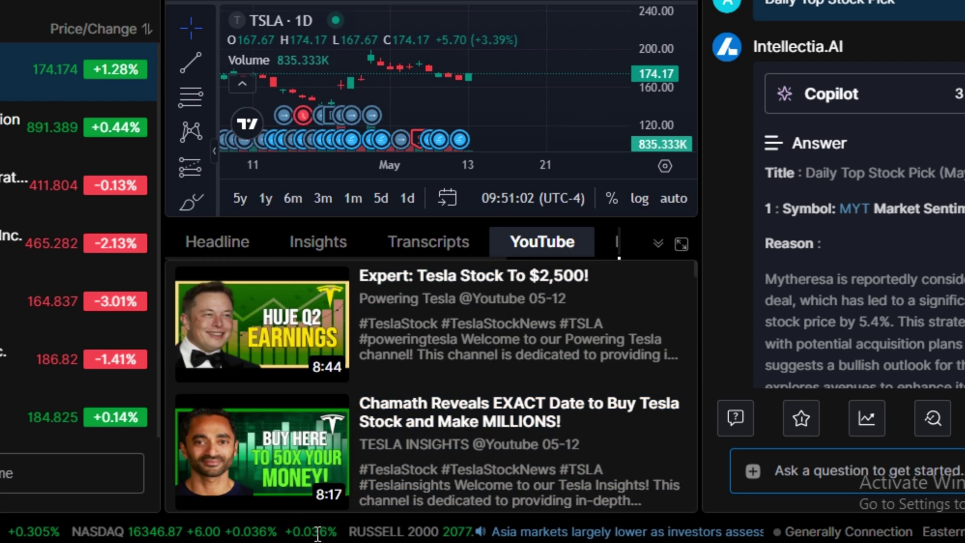
left_click(319, 242)
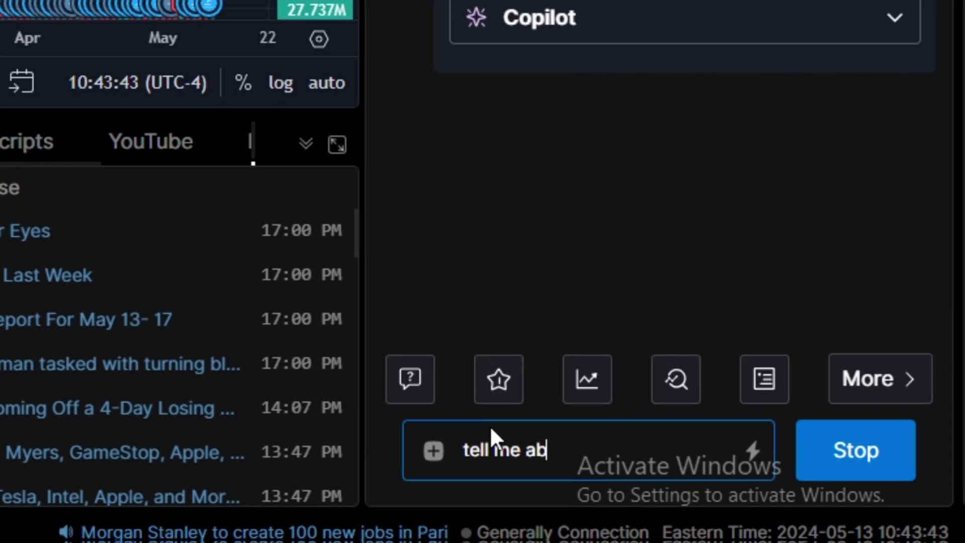
Ask the chat "tell me about the latest news and events" and request a technical analysis of NVDA
type("out the latest news and events")
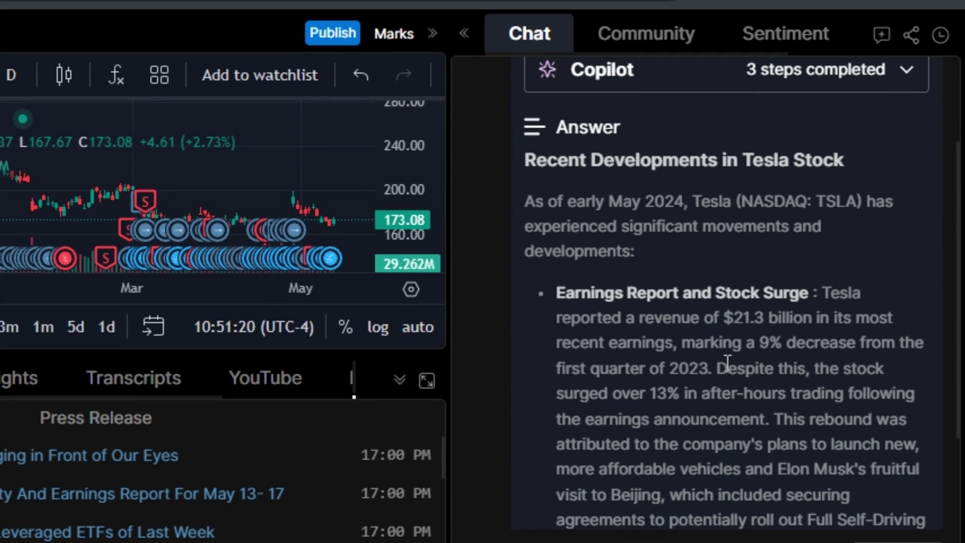
scroll(727, 362, "down", 10)
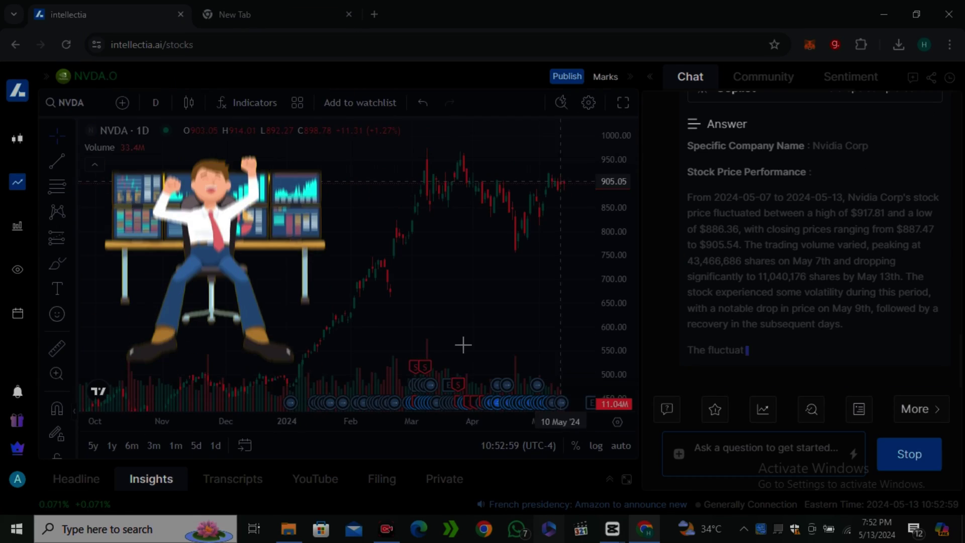
scroll(463, 345, "up", 3)
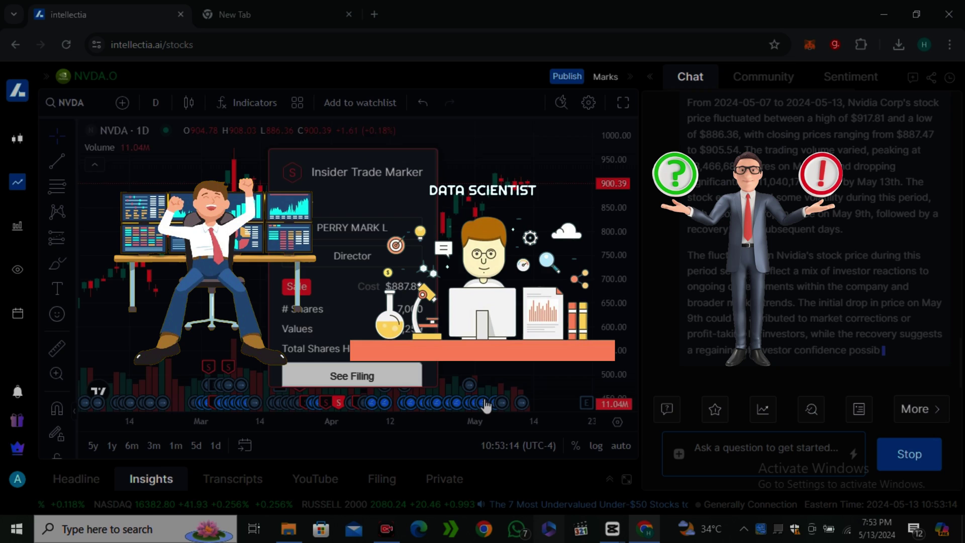
left_click(763, 409)
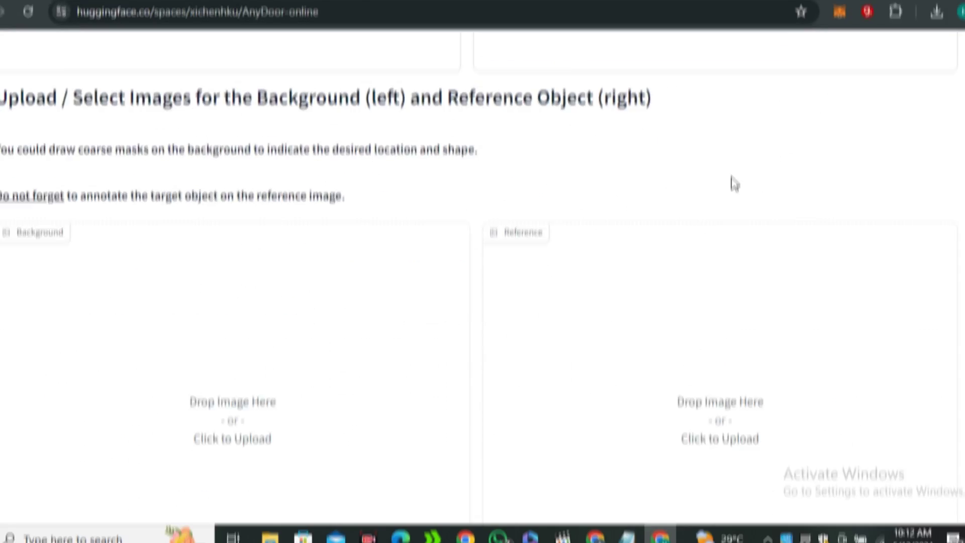
Load the example woman in the purple Vans T-shirt as background and the red striped-trim top as reference object in AnyDoor Online
scroll(734, 183, "down", 7)
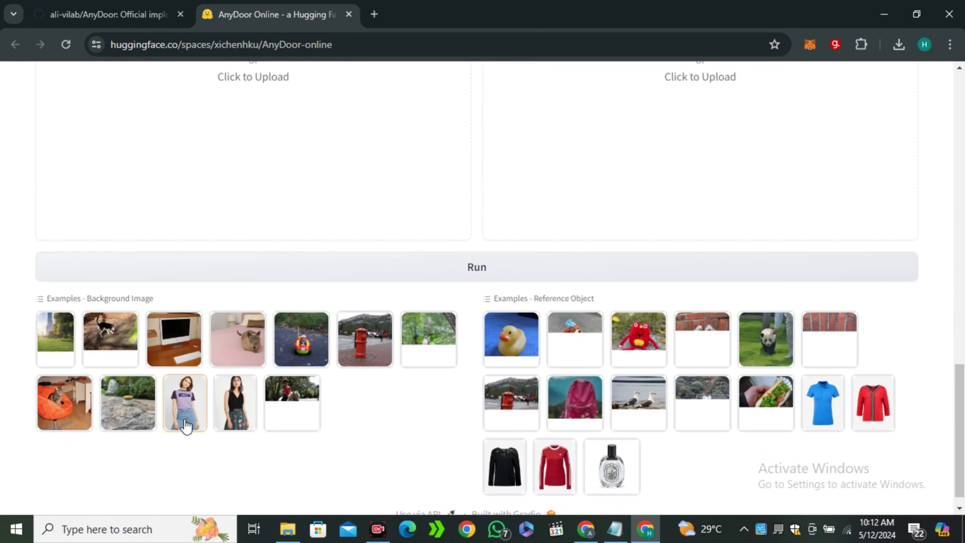
left_click_drag(185, 424, 163, 140)
scroll(201, 226, "up", 4)
scroll(874, 312, "down", 5)
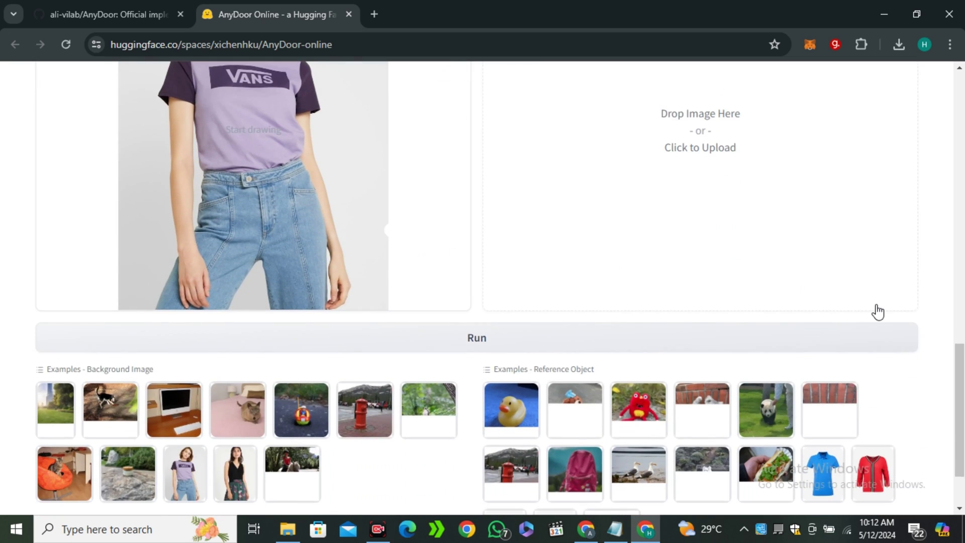
left_click_drag(877, 394, 729, 171)
scroll(431, 235, "up", 5)
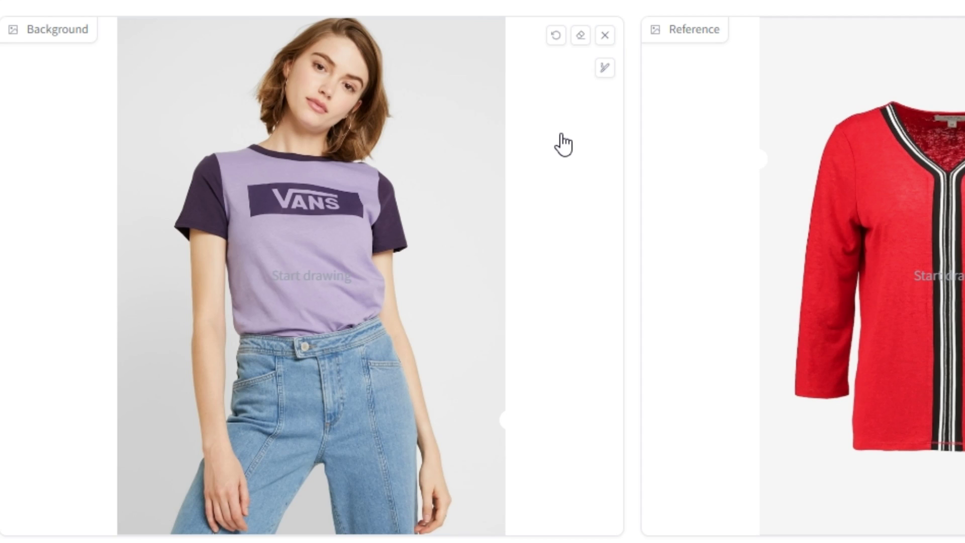
Paint a mask over the whole Vans T-shirt, including both sleeves, on the background image
left_click(457, 179)
left_click_drag(210, 239, 160, 281)
mouse_move(178, 214)
left_mouse_down()
mouse_move(297, 331)
mouse_move(368, 231)
mouse_move(386, 241)
mouse_move(253, 155)
mouse_move(217, 209)
mouse_move(246, 287)
mouse_move(351, 185)
mouse_move(351, 290)
mouse_move(248, 219)
mouse_move(278, 211)
mouse_move(274, 252)
left_mouse_up()
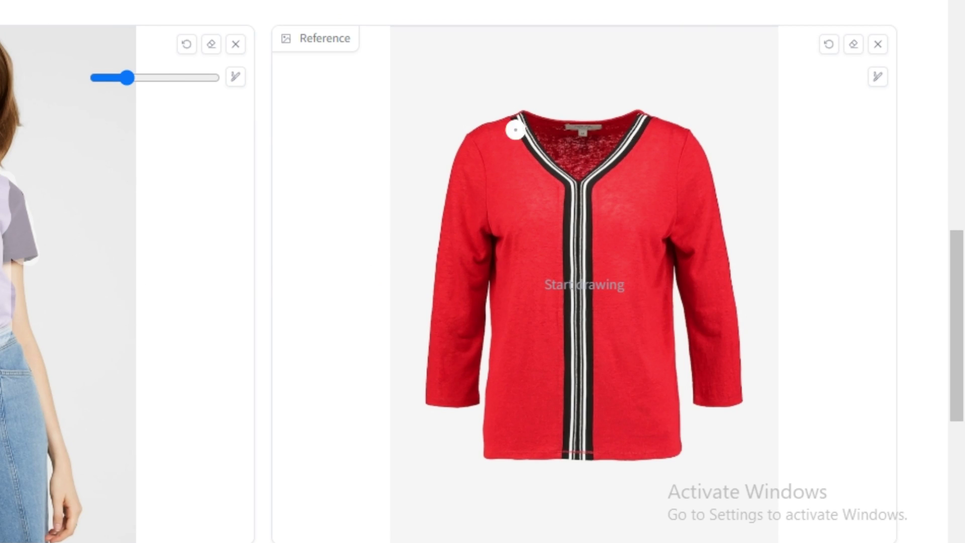
Mask the entire red top on the reference image, using a larger brush to fill in its middle
mouse_move(515, 130)
left_mouse_down()
mouse_move(463, 267)
mouse_move(477, 237)
mouse_move(679, 276)
mouse_move(730, 275)
mouse_move(723, 218)
mouse_move(713, 287)
mouse_move(506, 435)
mouse_move(540, 424)
left_mouse_up()
mouse_move(802, 84)
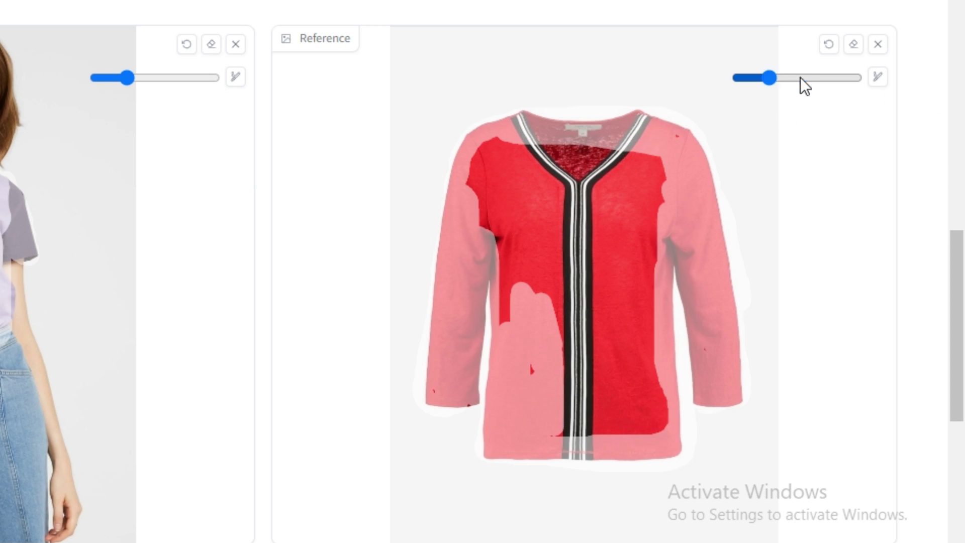
mouse_move(528, 151)
left_mouse_down()
mouse_move(536, 371)
mouse_move(537, 243)
mouse_move(668, 155)
left_mouse_up()
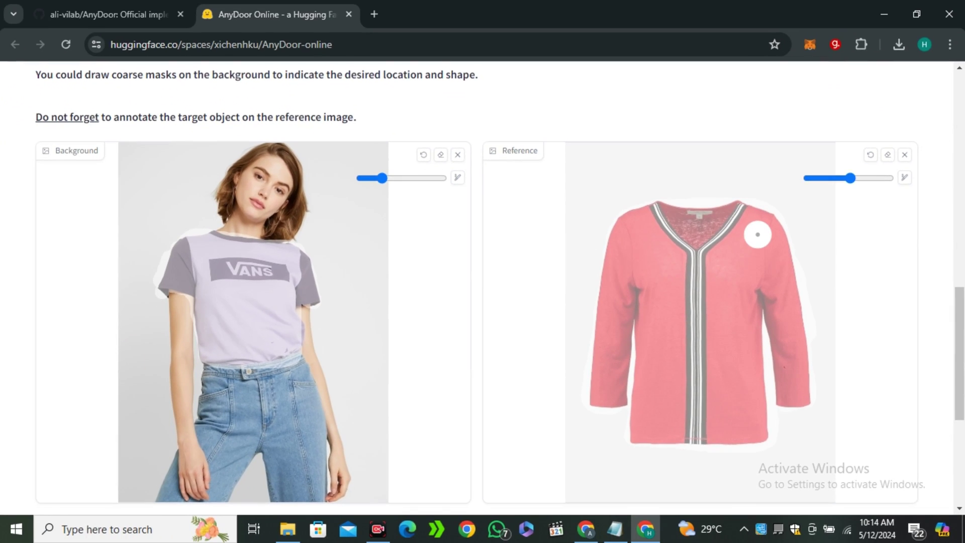
Set Control Strength to 1 and Steps to 68 in the Advanced Option settings
scroll(496, 382, "down", 1)
scroll(630, 377, "up", 10)
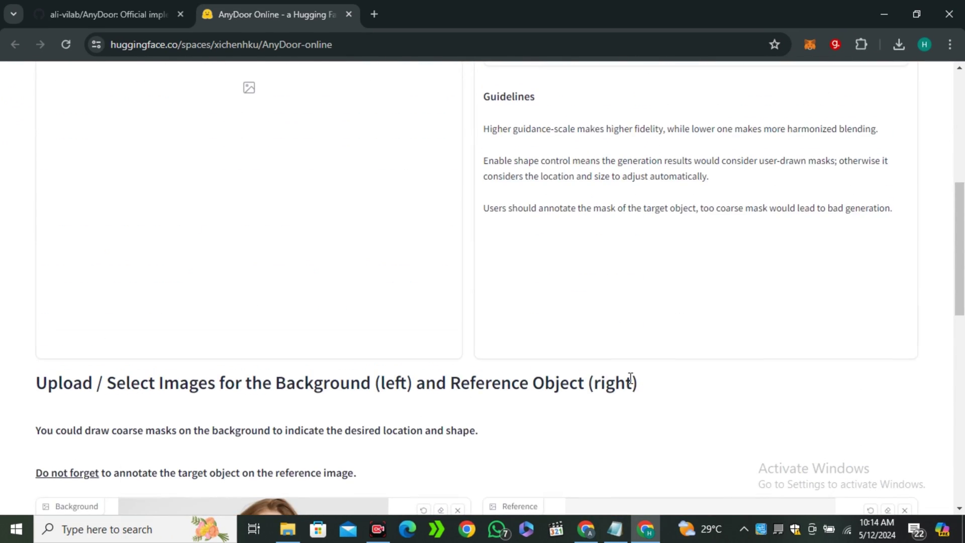
scroll(579, 289, "up", 1)
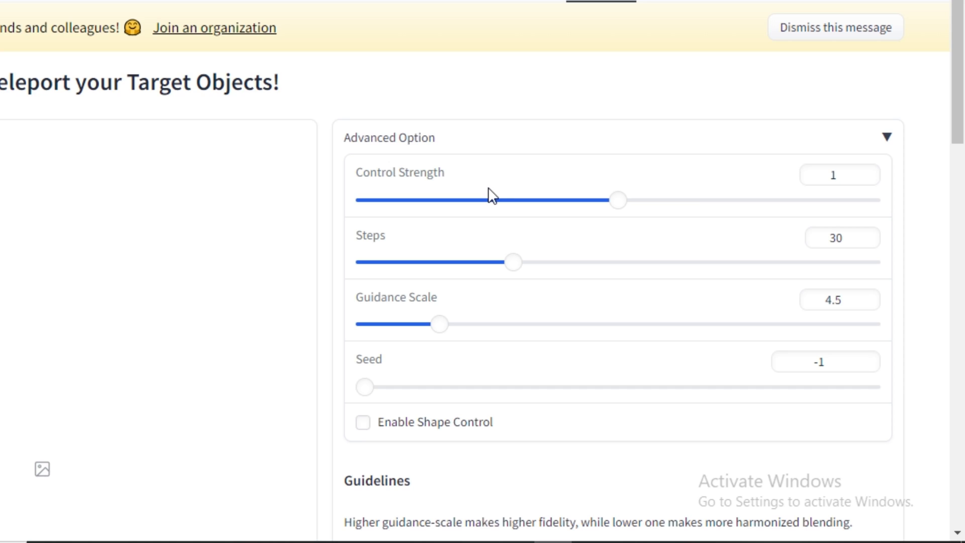
left_click_drag(617, 211, 883, 206)
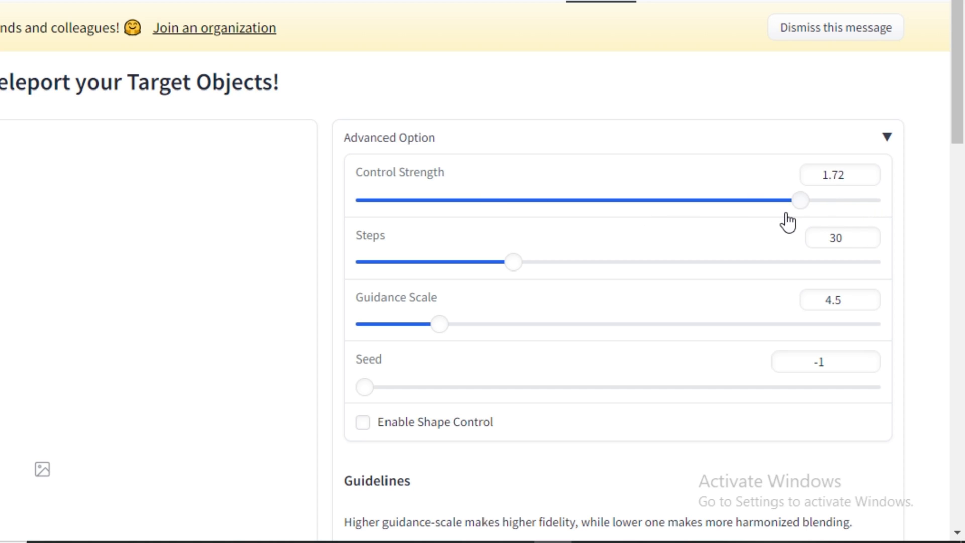
left_click_drag(785, 215, 594, 232)
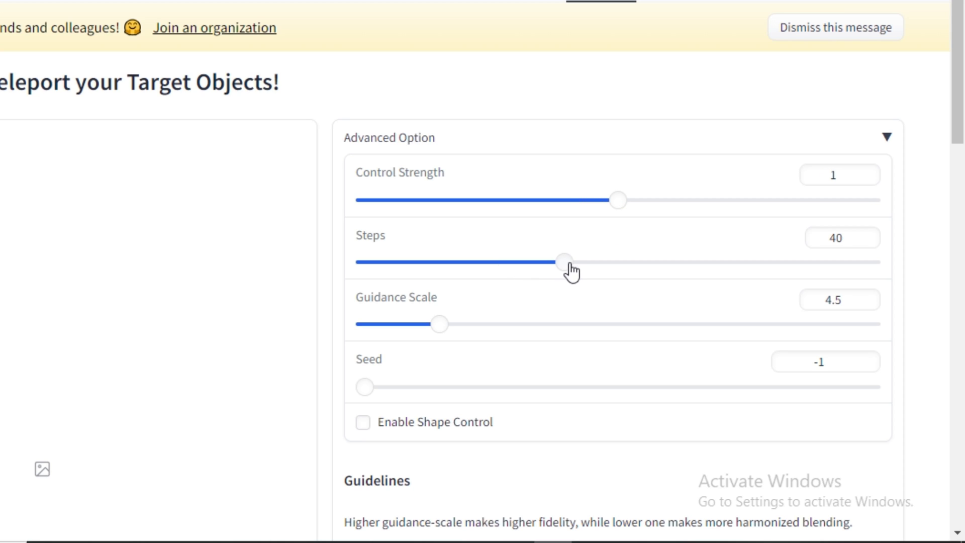
left_click_drag(610, 272, 683, 275)
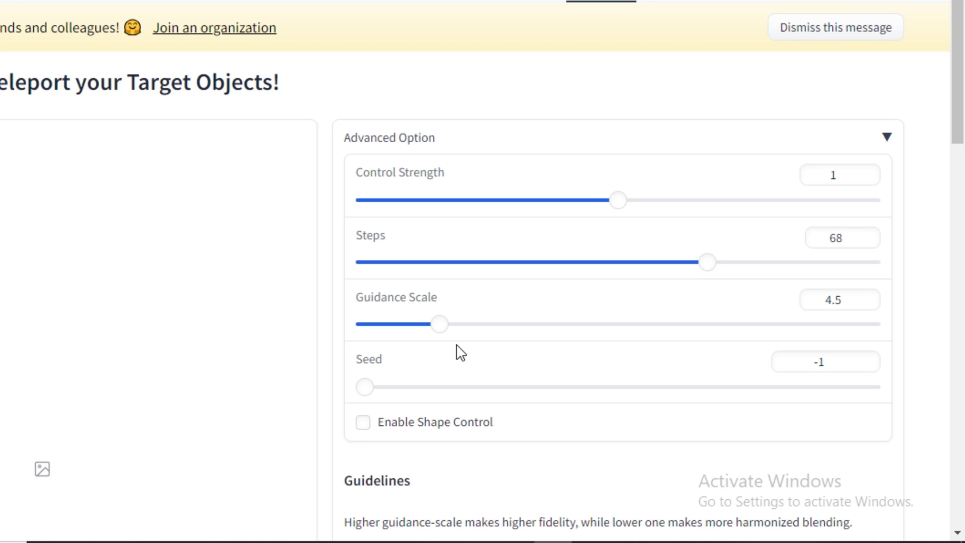
Read the guidelines on guidance scale, shape control and mask annotation below the Advanced Option settings
scroll(517, 340, "down", 7)
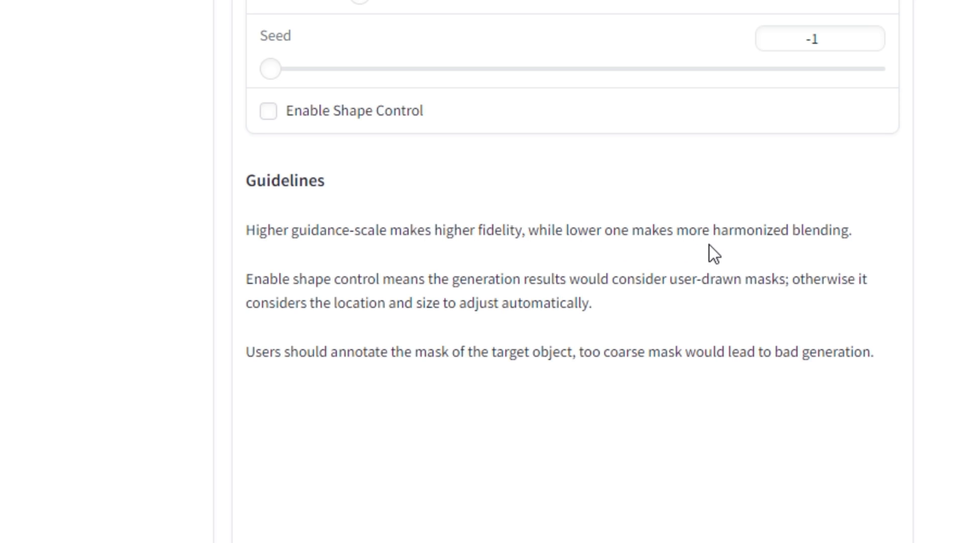
left_click_drag(591, 302, 246, 302)
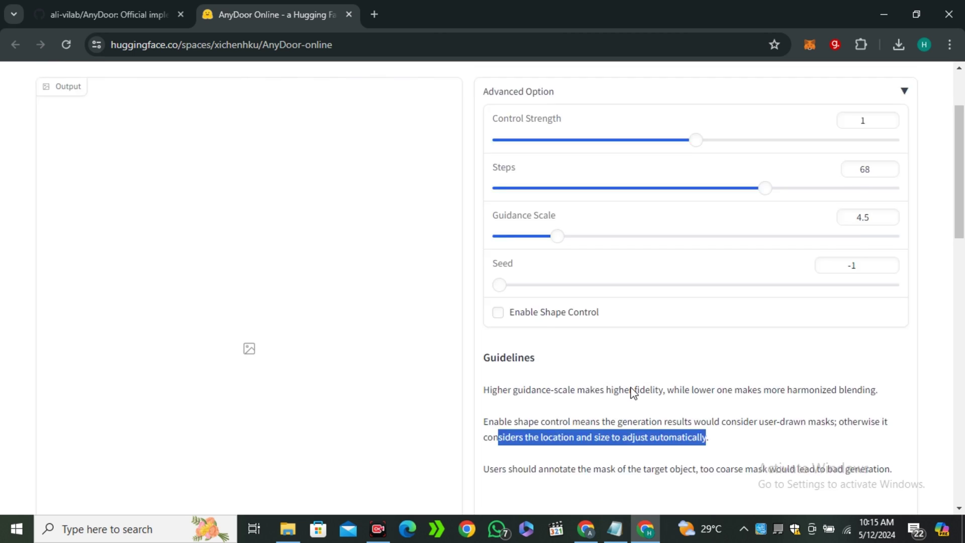
scroll(476, 235, "up", 2)
scroll(633, 393, "down", 3)
scroll(633, 393, "up", 1)
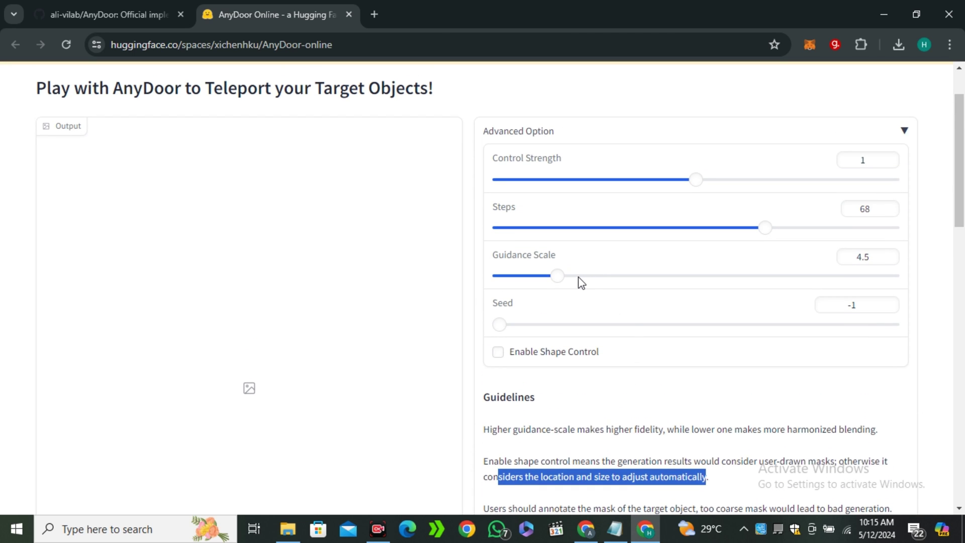
Run the generation to dress the woman in the red striped-trim top and review the output image
scroll(582, 282, "down", 10)
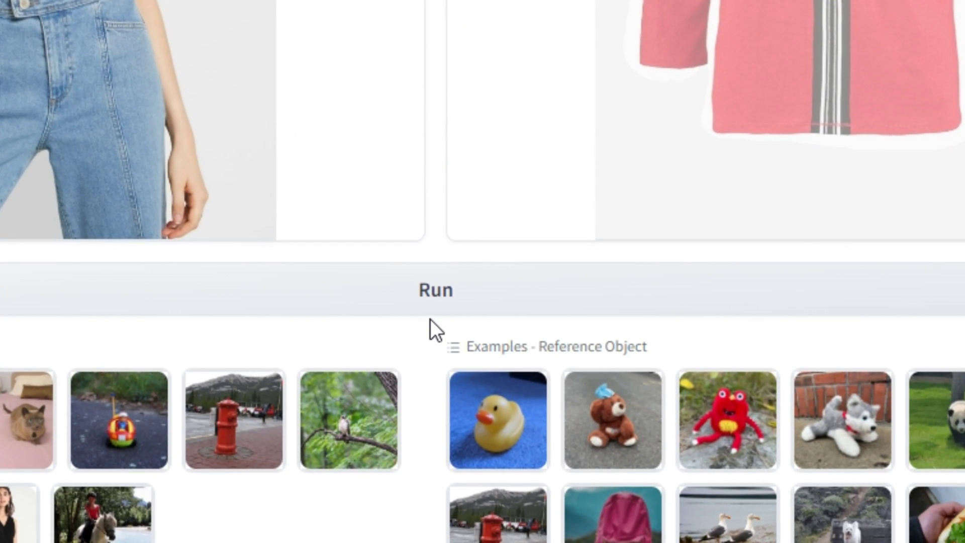
scroll(269, 281, "up", 15)
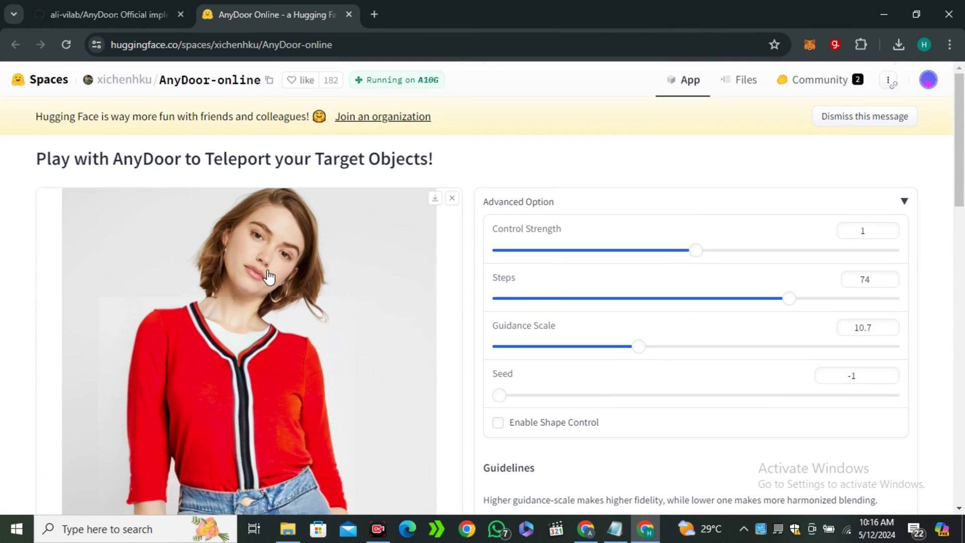
scroll(295, 288, "down", 2)
scroll(295, 288, "down", 1)
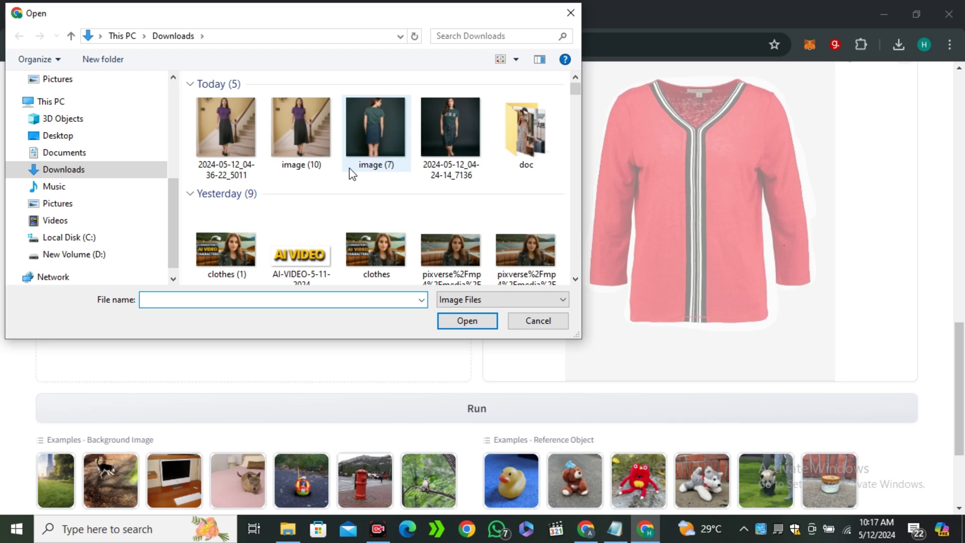
Mask the black floral blouse on the background and the green peplum top on the reference, and run the generation
scroll(352, 172, "down", 1)
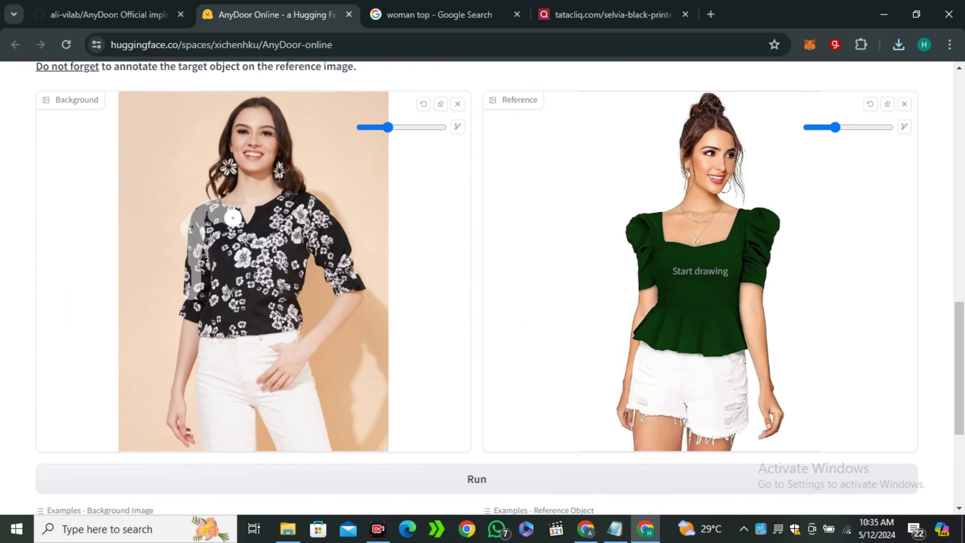
mouse_move(233, 218)
left_mouse_down()
mouse_move(304, 221)
mouse_move(216, 259)
mouse_move(211, 282)
left_mouse_up()
mouse_move(643, 221)
left_mouse_down()
mouse_move(703, 253)
mouse_move(648, 302)
mouse_move(663, 339)
left_mouse_up()
scroll(465, 354, "down", 3)
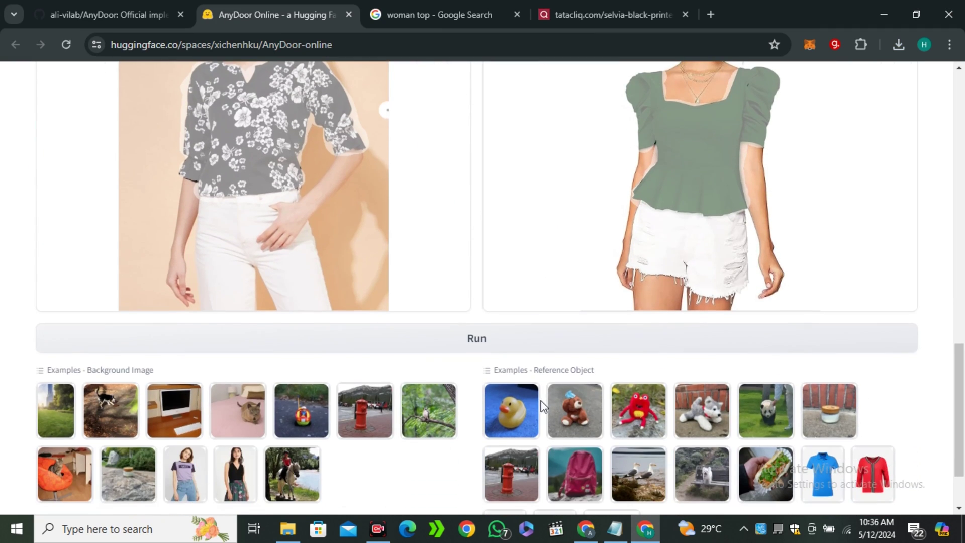
left_click(463, 348)
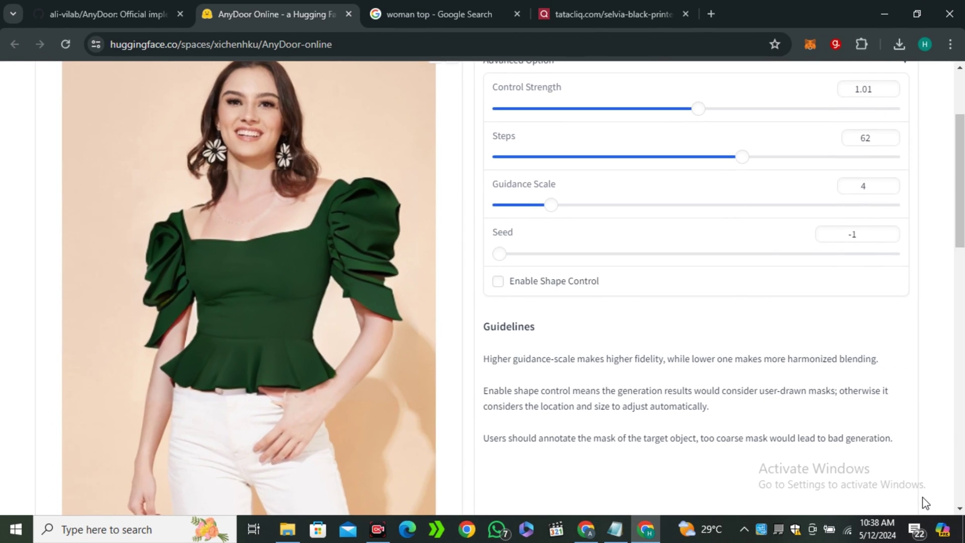
scroll(557, 272, "down", 5)
scroll(404, 306, "up", 5)
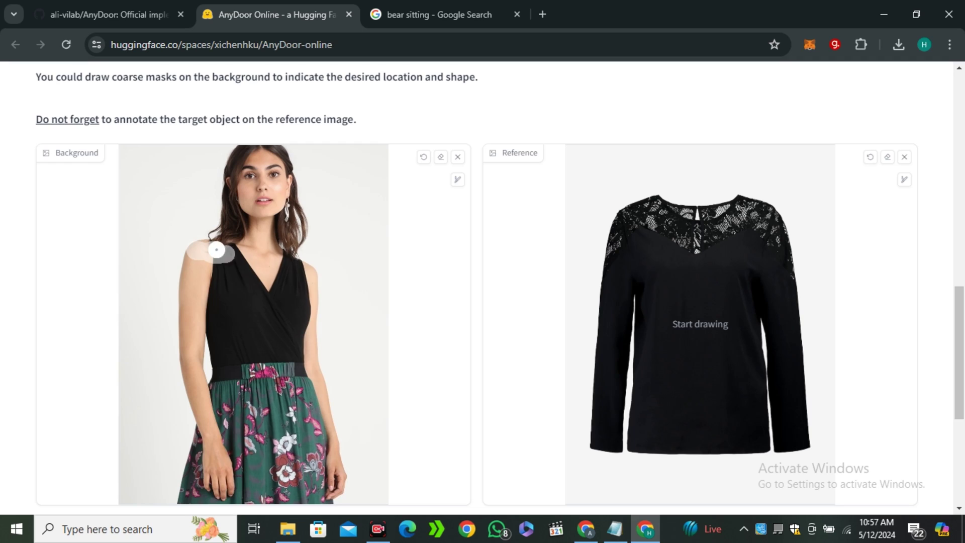
Mask the woman's black sleeveless top and shoulders on the background and the long-sleeved black lace top on the reference
mouse_move(215, 250)
left_mouse_down()
mouse_move(254, 269)
mouse_move(315, 337)
mouse_move(211, 357)
mouse_move(237, 325)
mouse_move(293, 337)
mouse_move(276, 362)
mouse_move(226, 345)
mouse_move(194, 255)
mouse_move(200, 351)
mouse_move(297, 260)
left_mouse_up()
mouse_move(645, 216)
left_mouse_down()
mouse_move(609, 218)
mouse_move(618, 444)
mouse_move(766, 445)
mouse_move(741, 222)
mouse_move(804, 413)
mouse_move(670, 241)
mouse_move(757, 439)
mouse_move(716, 327)
mouse_move(725, 411)
mouse_move(660, 322)
left_mouse_up()
scroll(660, 322, "down", 4)
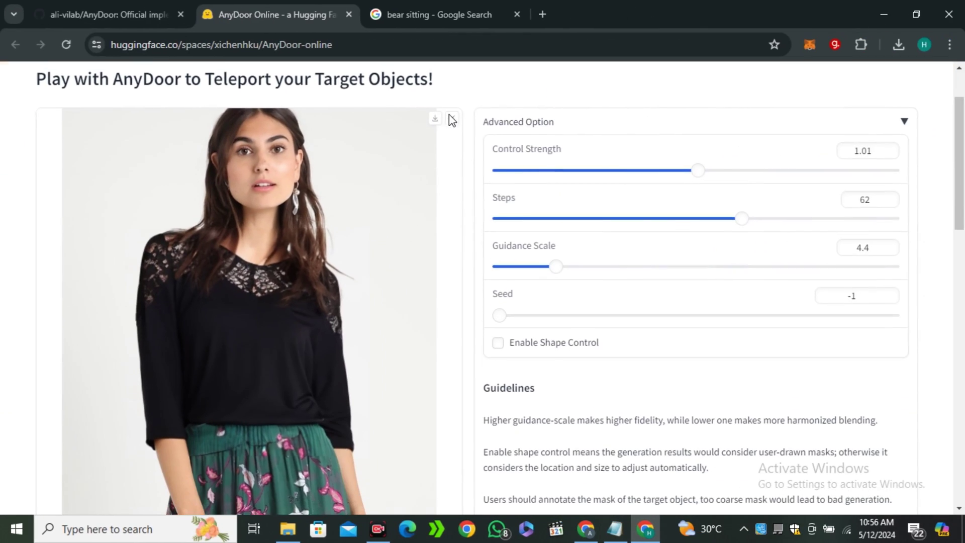
Examine the output image of the woman in the black lace top and floral skirt
scroll(450, 118, "down", 1)
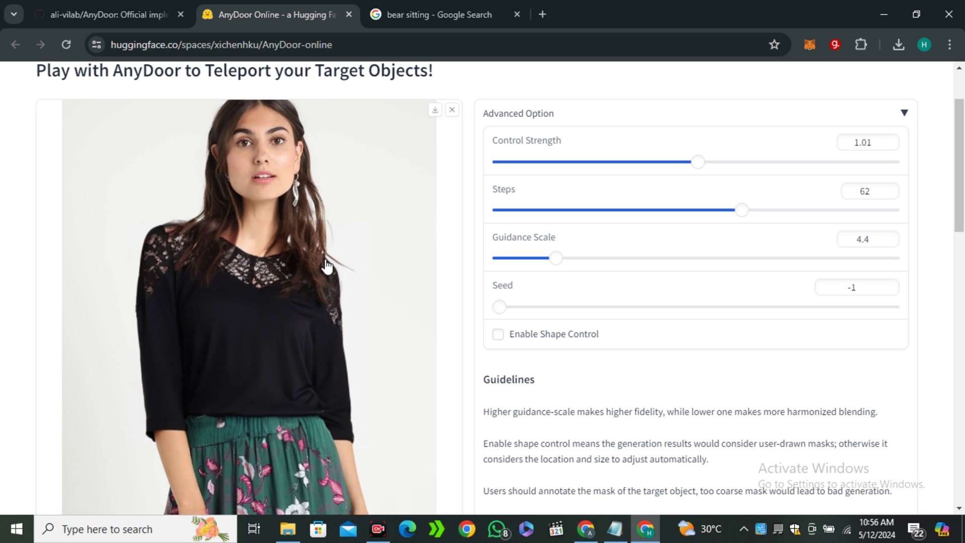
scroll(352, 409, "down", 1)
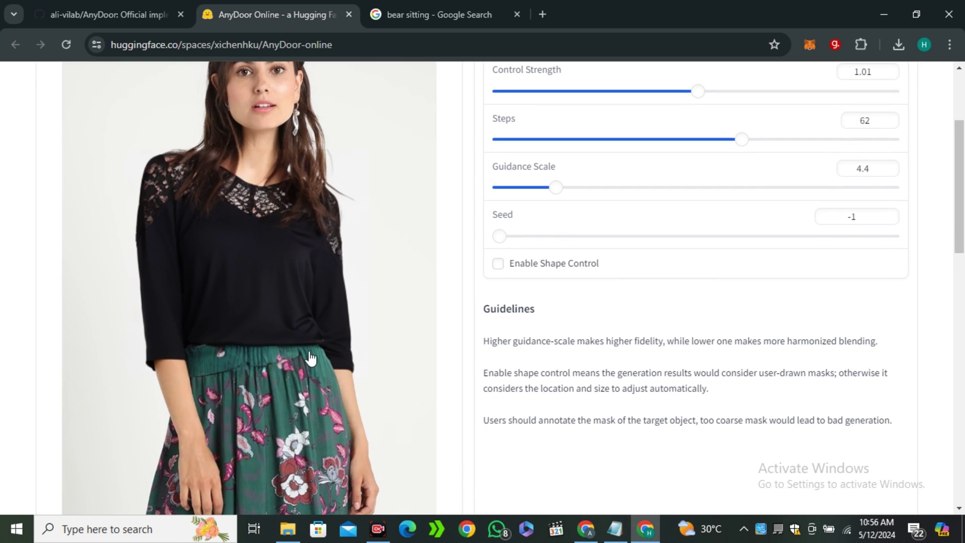
scroll(352, 332, "up", 1)
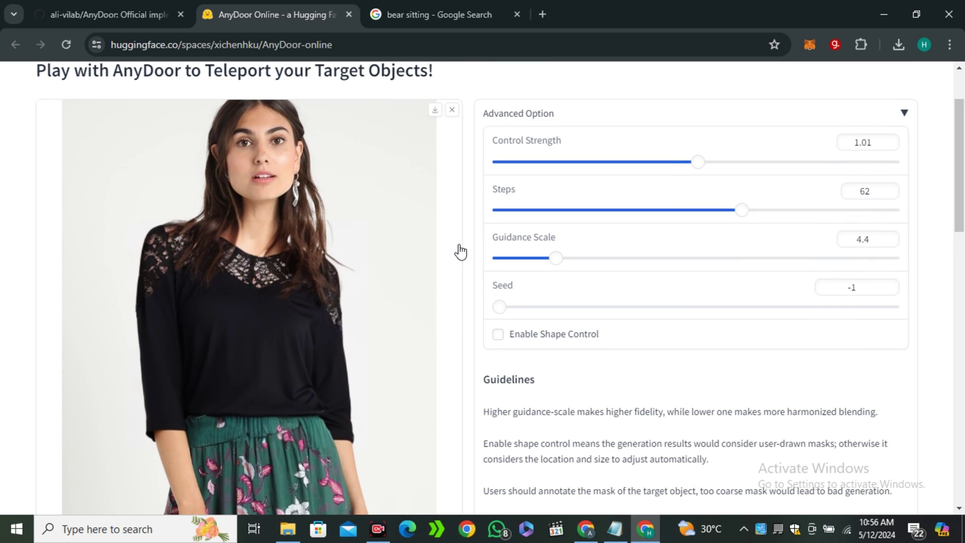
scroll(460, 251, "up", 1)
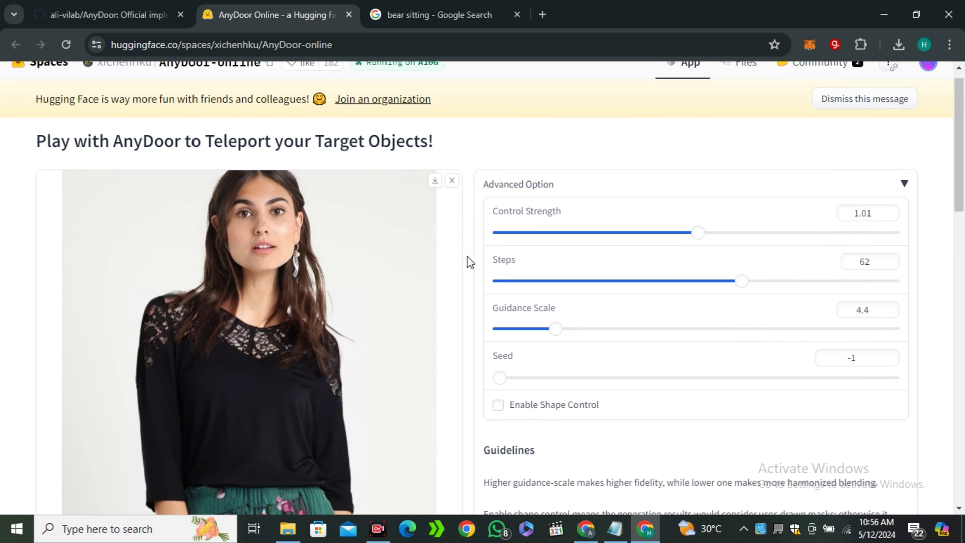
scroll(587, 417, "down", 1)
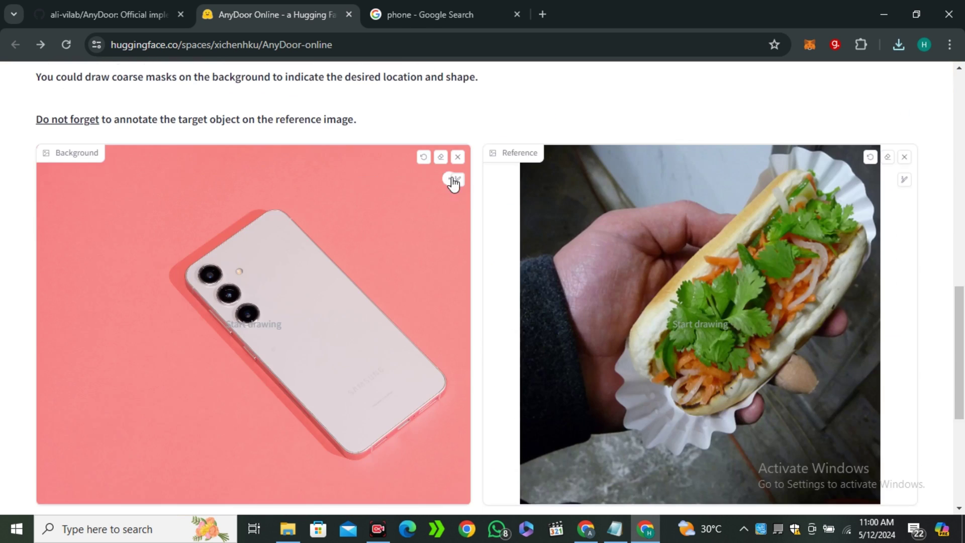
Mask the phone on the pink background image and the hot dog on the reference image, using the brush size control for each
left_click(457, 179)
mouse_move(211, 261)
left_mouse_down()
mouse_move(380, 313)
mouse_move(414, 392)
mouse_move(387, 358)
mouse_move(362, 372)
left_mouse_up()
left_click(904, 179)
mouse_move(804, 211)
left_mouse_down()
mouse_move(700, 323)
mouse_move(848, 191)
mouse_move(710, 241)
mouse_move(704, 387)
left_mouse_up()
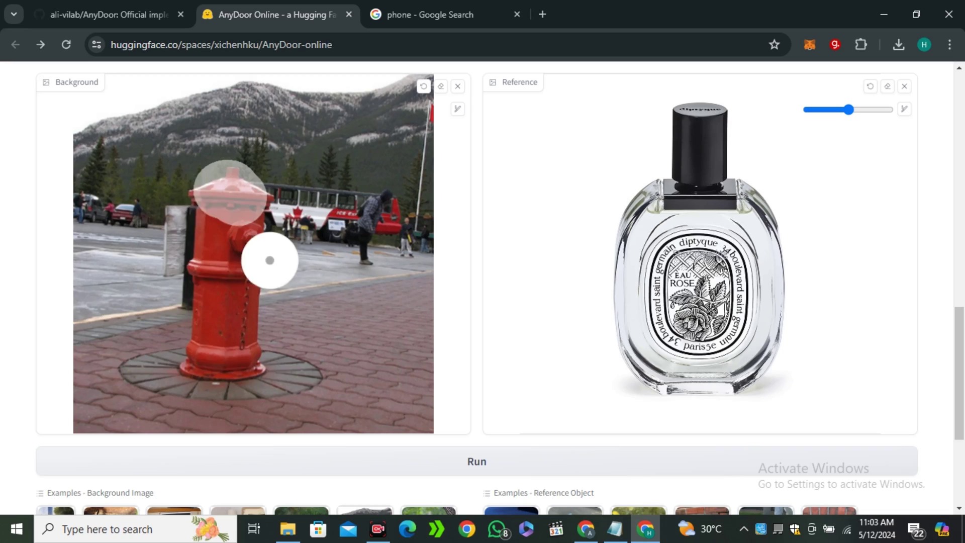
Mask the red fire hydrant on the background and the perfume bottle on the reference, and run the generation
left_click_drag(270, 259, 267, 287)
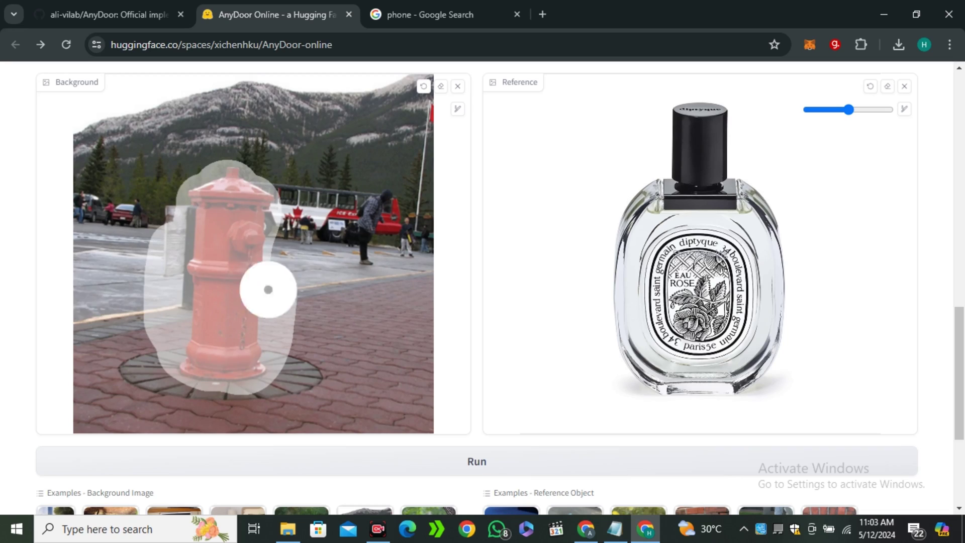
mouse_move(698, 145)
left_mouse_down()
mouse_move(620, 286)
mouse_move(729, 352)
left_mouse_up()
left_click(500, 471)
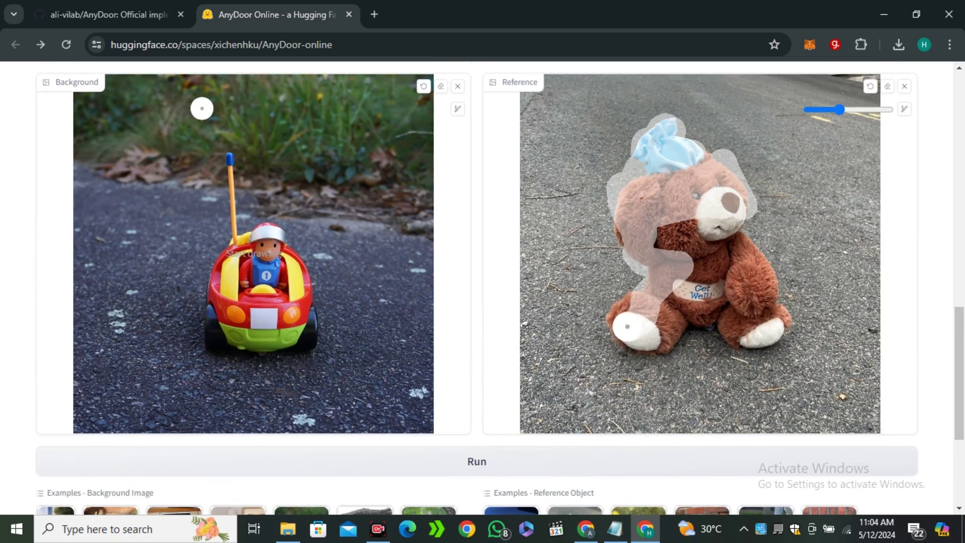
Mask the brown teddy bear on the reference image and review its placement in the generated toy car scene
left_click_drag(631, 323, 631, 240)
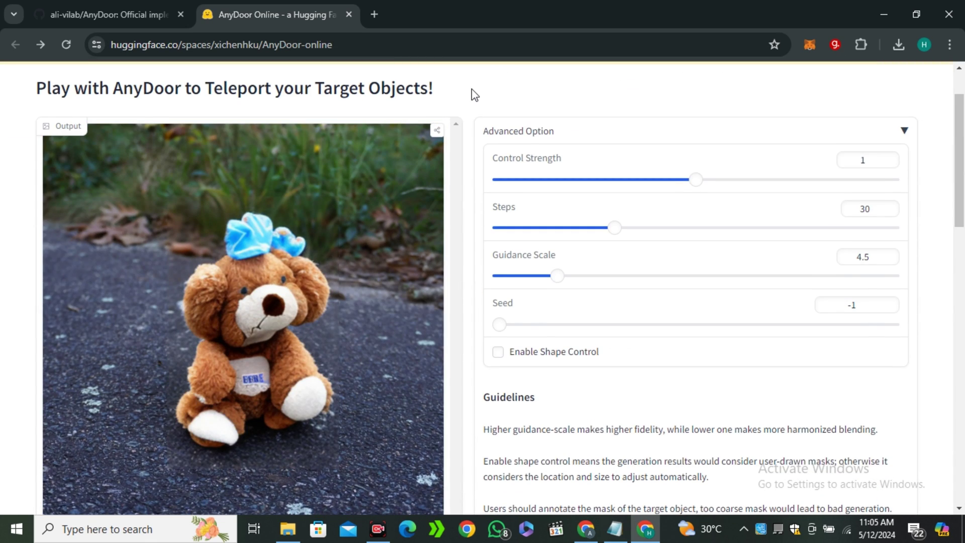
scroll(475, 95, "up", 2)
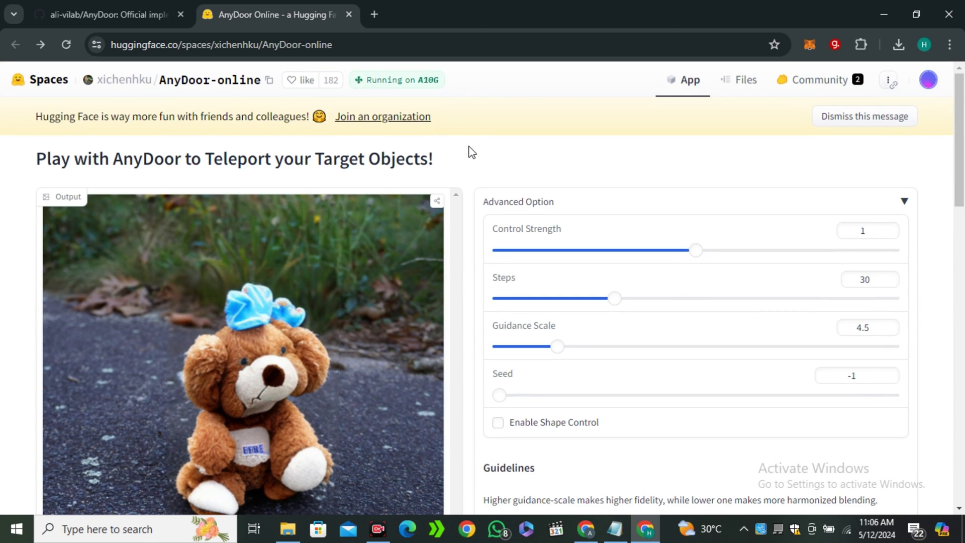